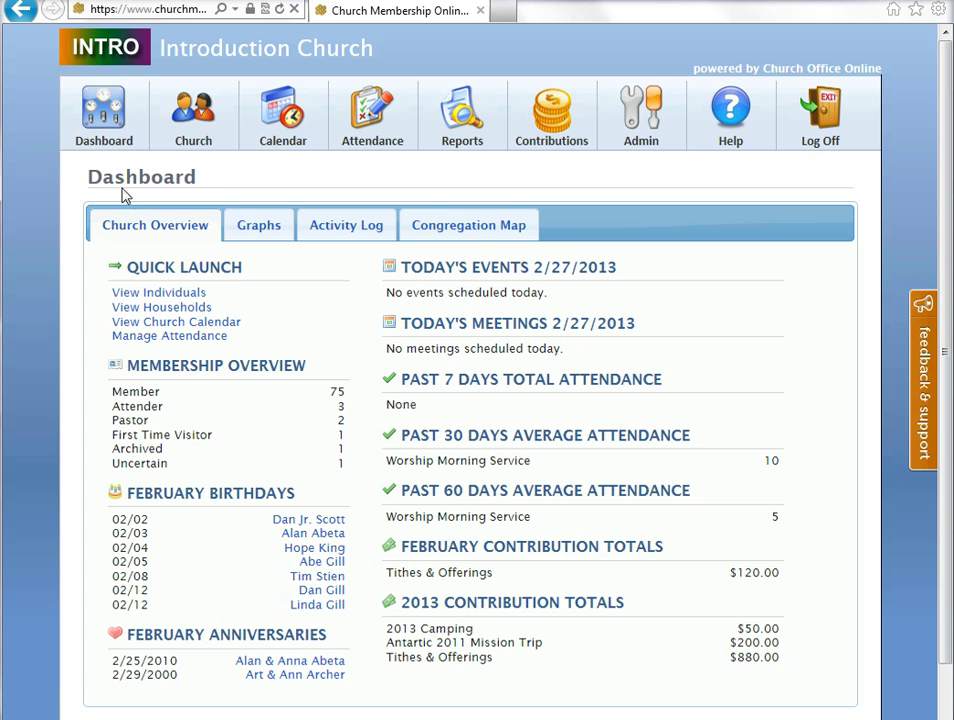
Step: Open the Member Types configuration, switch it to customizable member types, and look through the custom member types list
mouse_move(645, 118)
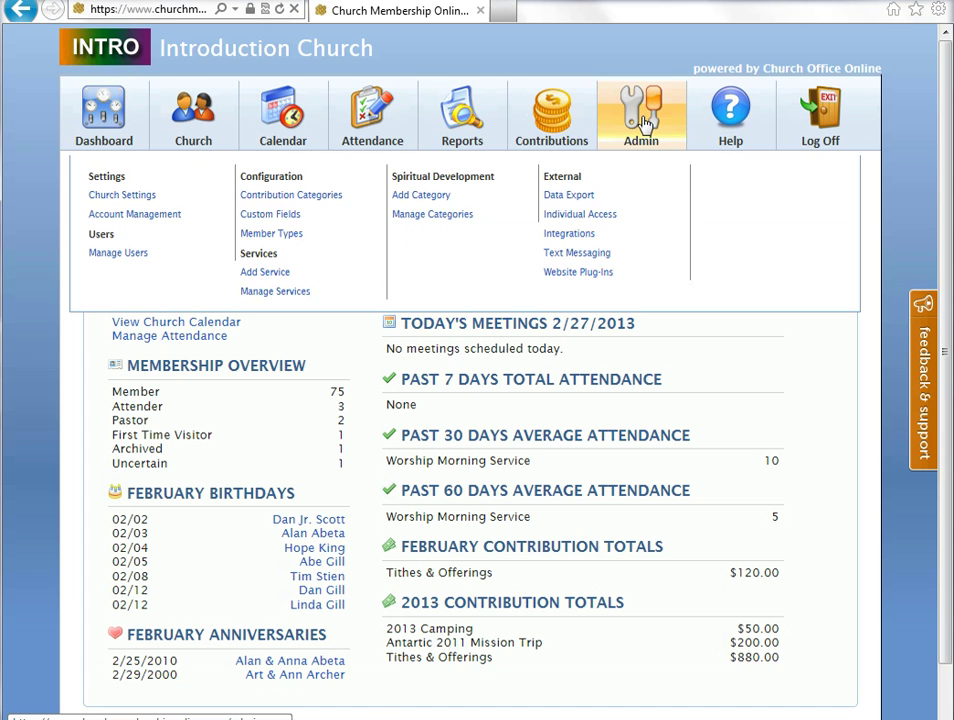
left_click(276, 237)
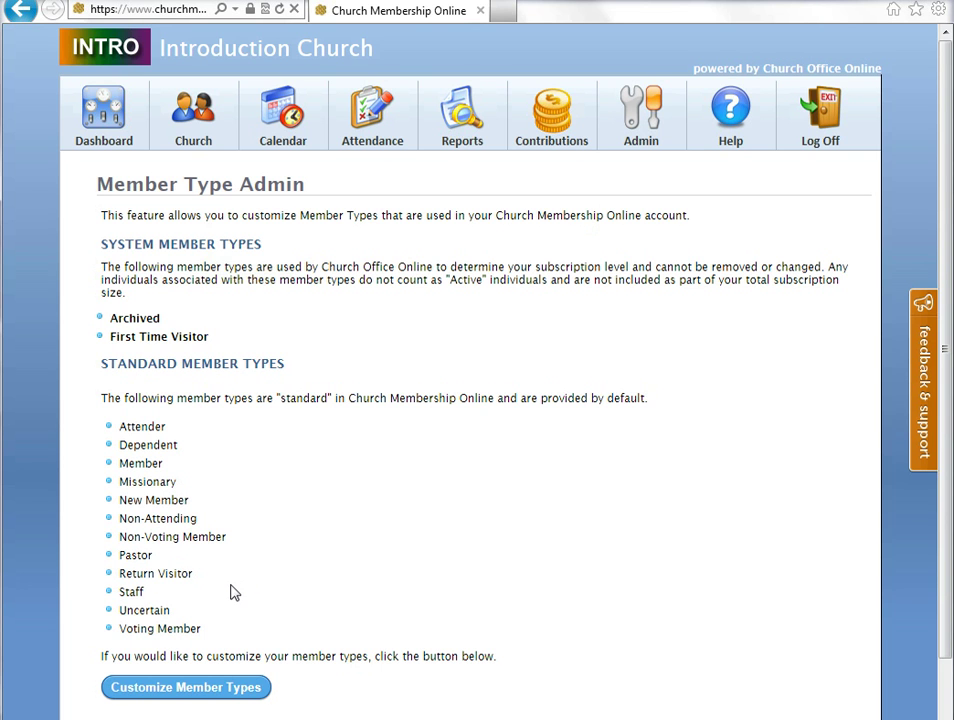
left_click(208, 691)
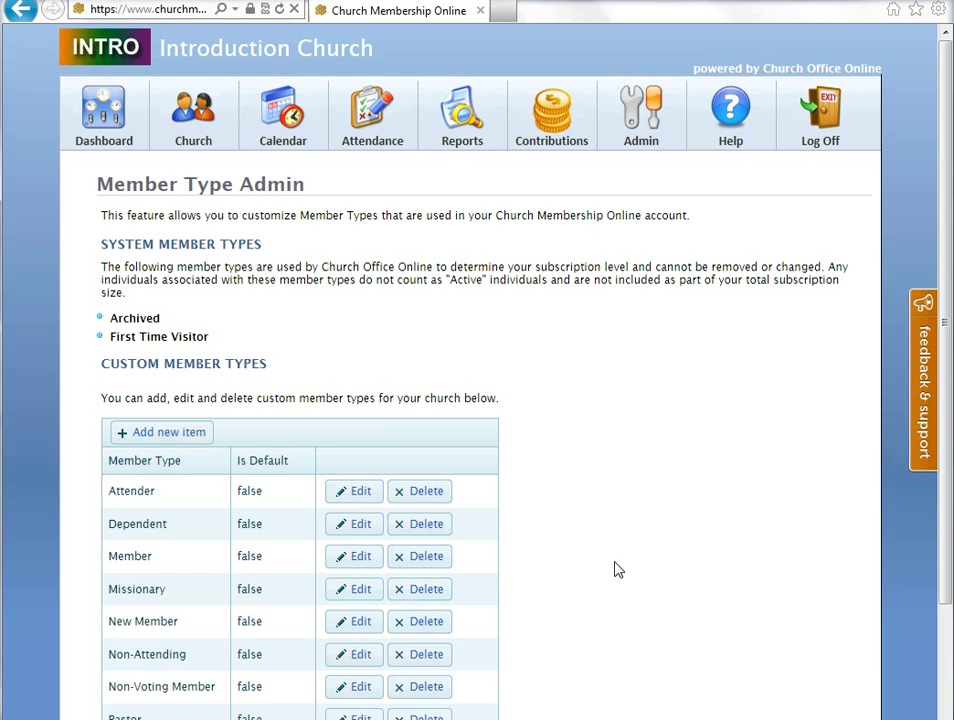
scroll(622, 473, "down", 2)
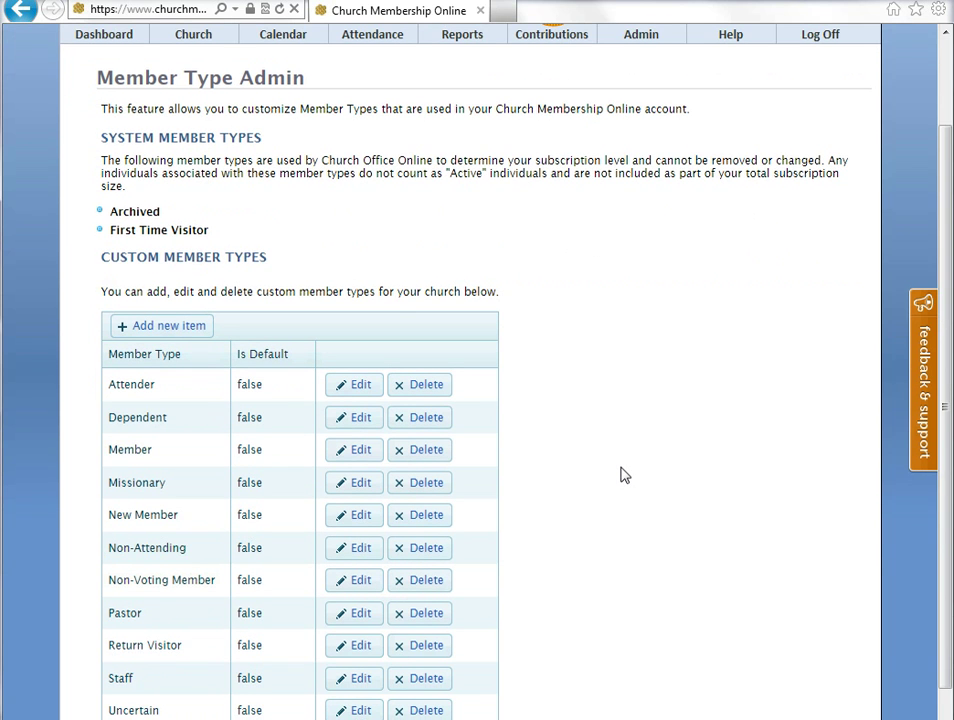
scroll(620, 475, "down", 1)
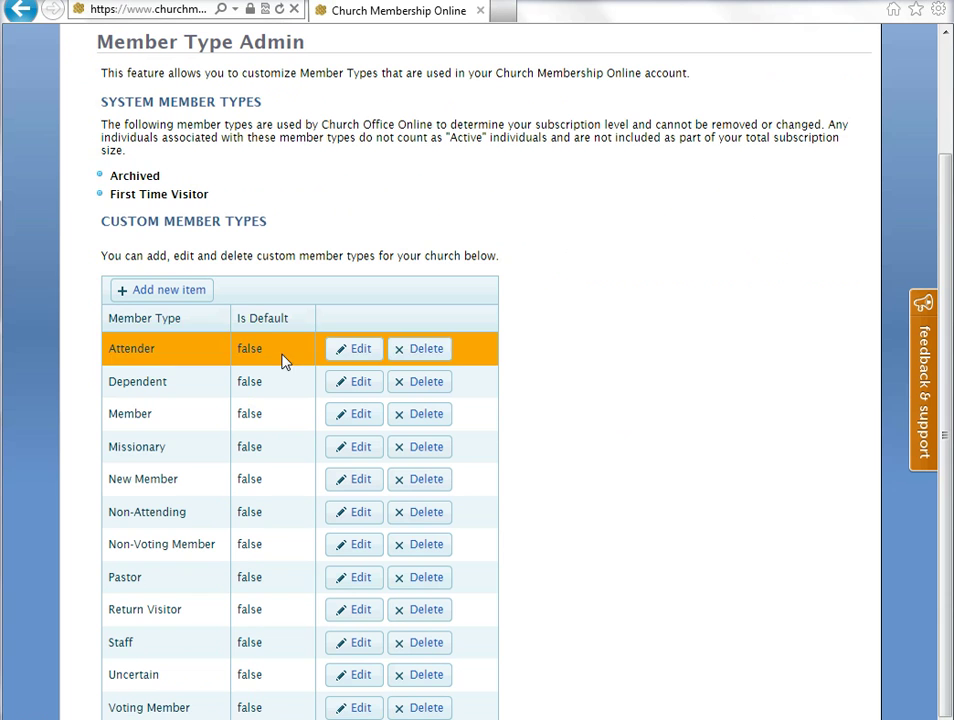
scroll(656, 362, "down", 1)
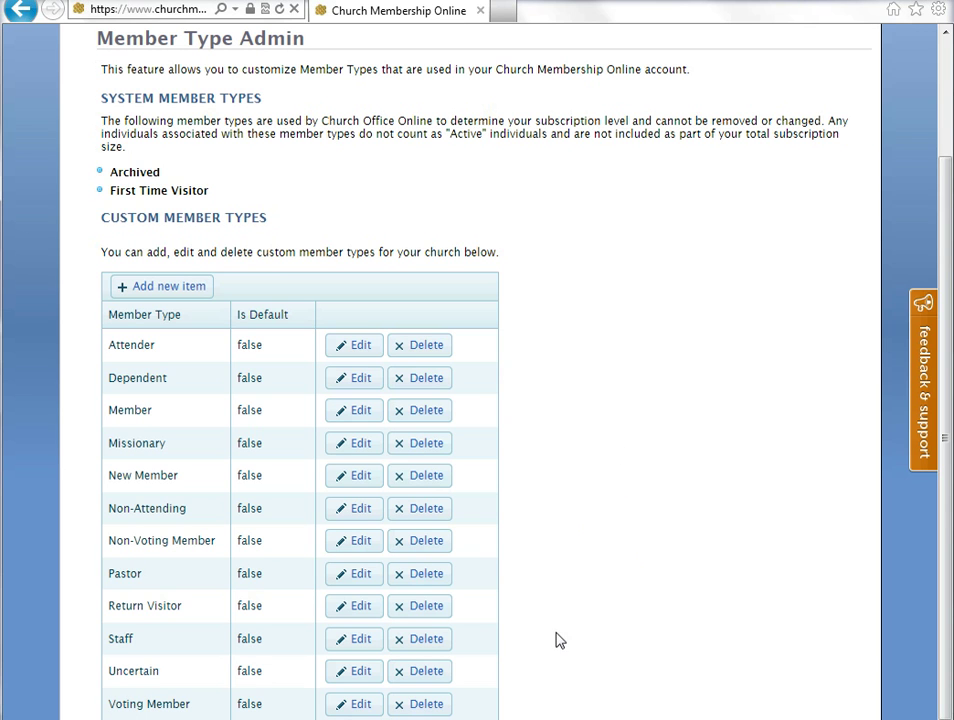
scroll(578, 497, "up", 1)
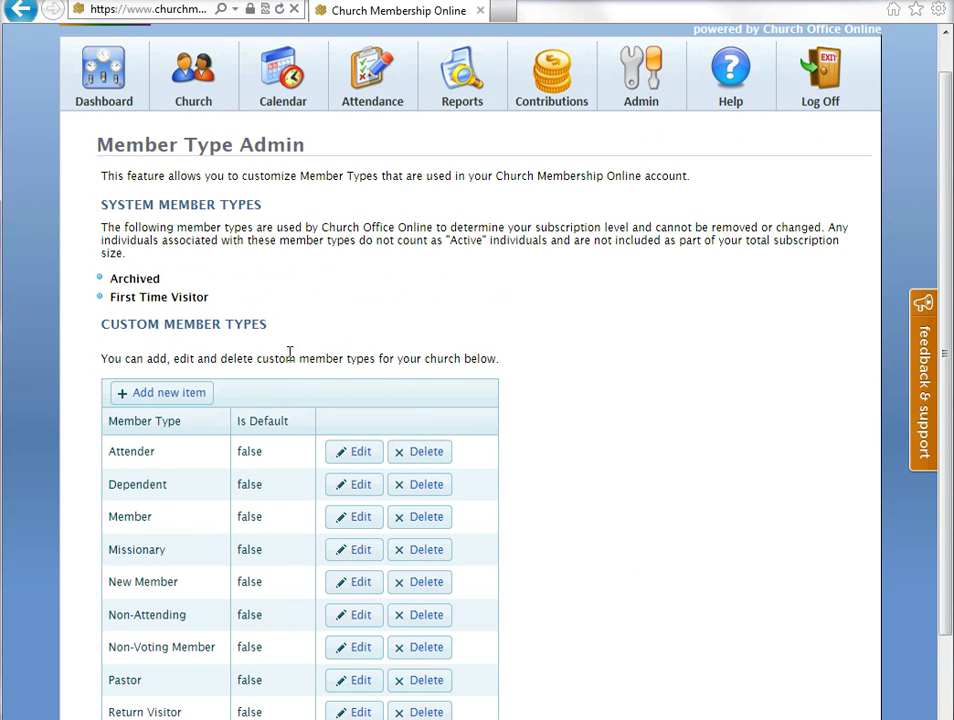
Step: View the dashboard overview and return to the custom member types list
left_click(100, 72)
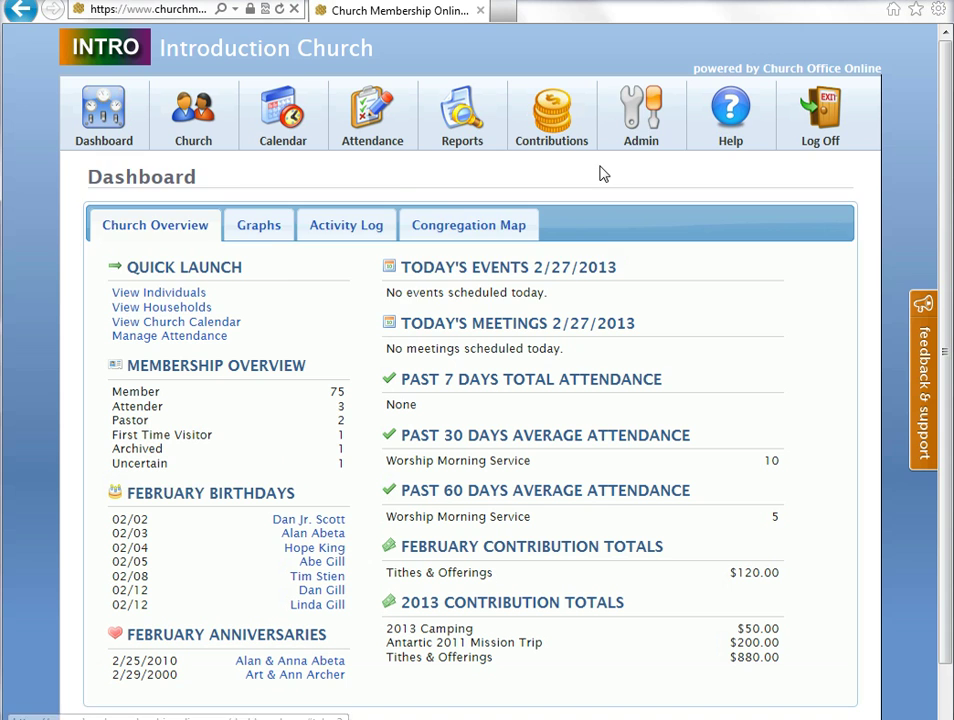
mouse_move(640, 120)
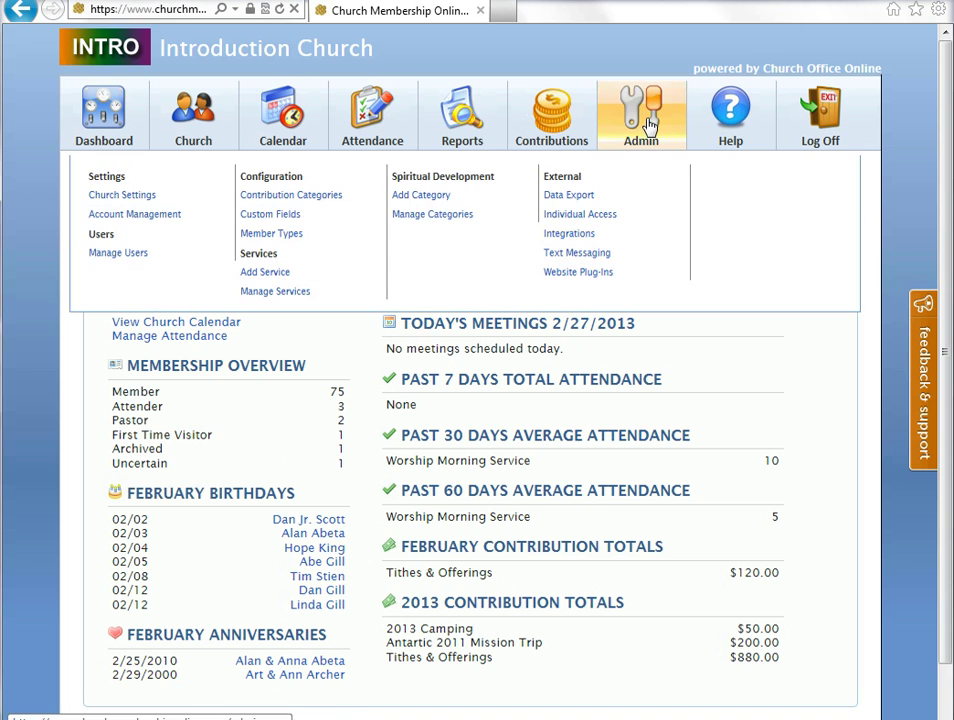
left_click(277, 236)
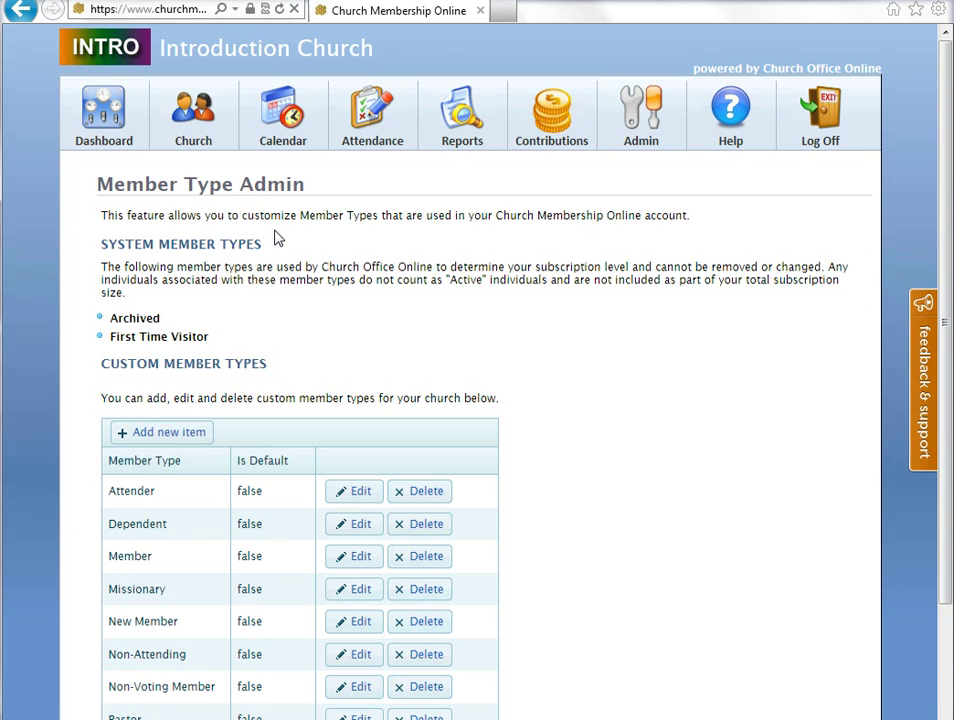
scroll(588, 366, "down", 2)
scroll(588, 369, "down", 1)
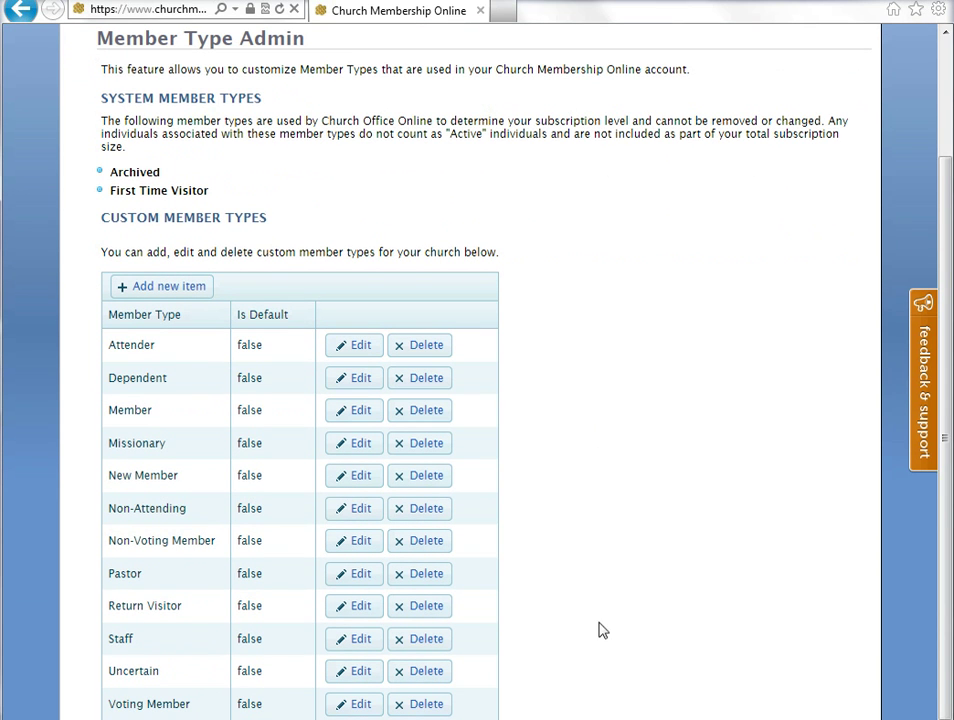
left_click(128, 717)
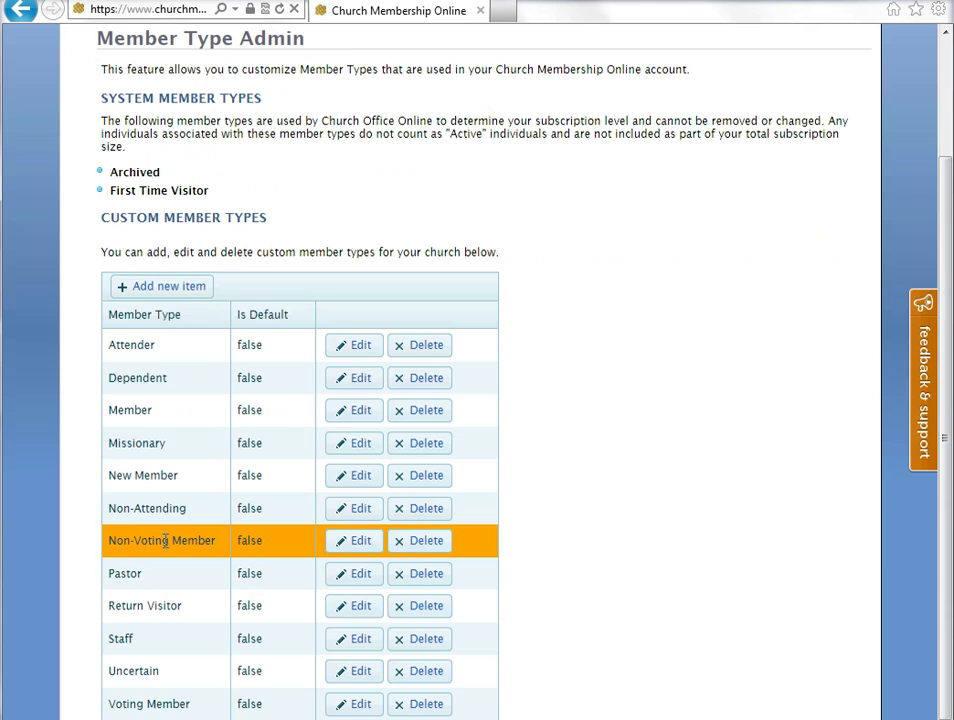
Step: Delete the Non-Voting Member and Non-Attending entries from the custom member types
left_click(417, 544)
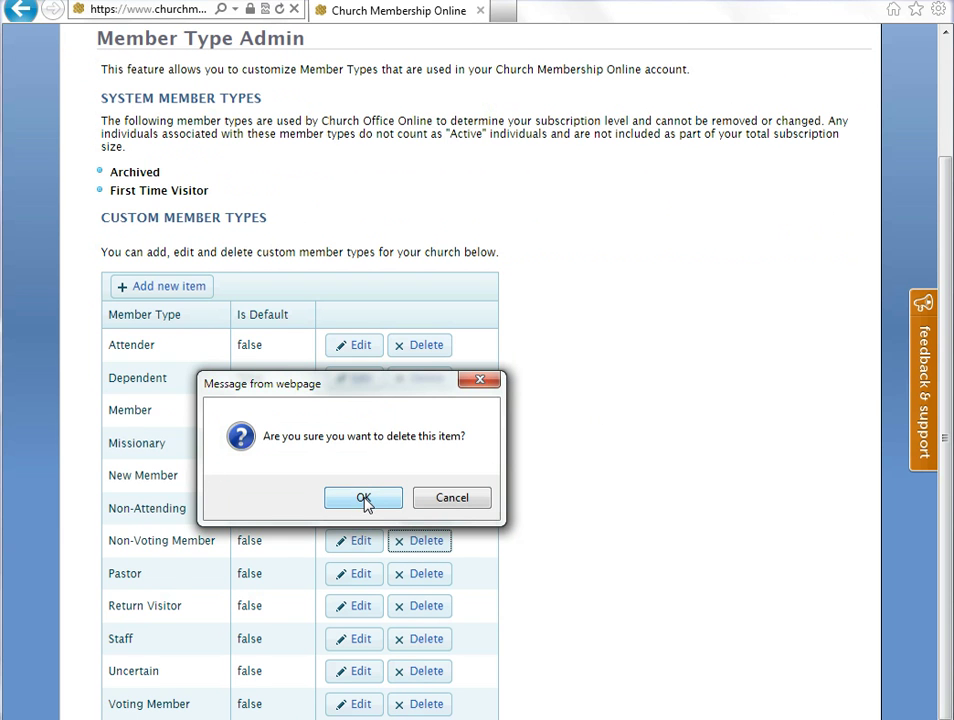
left_click(364, 499)
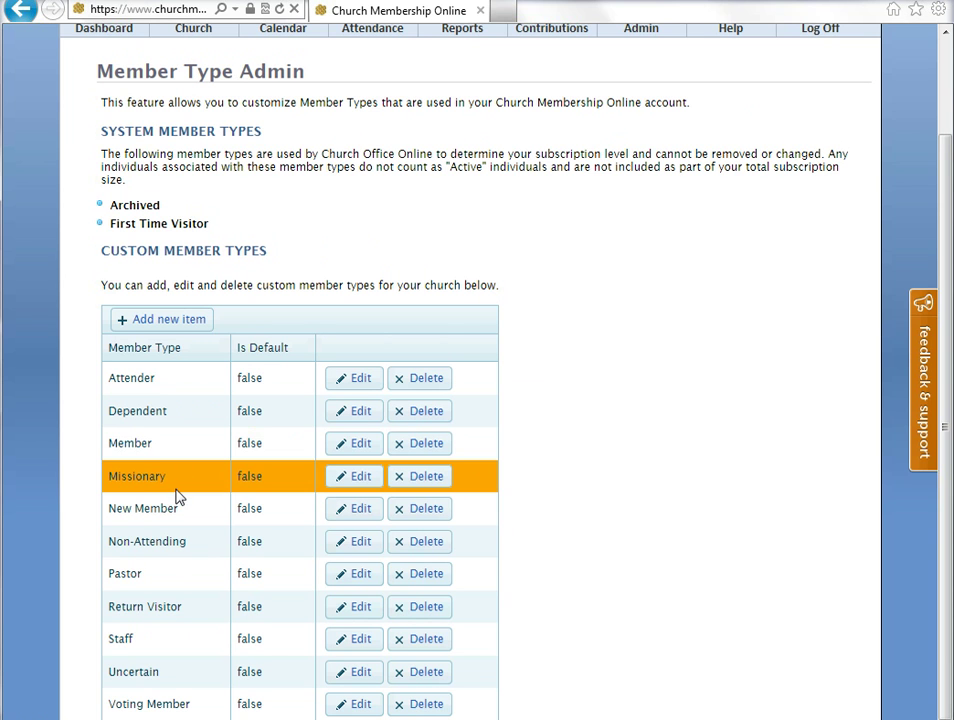
left_click(445, 542)
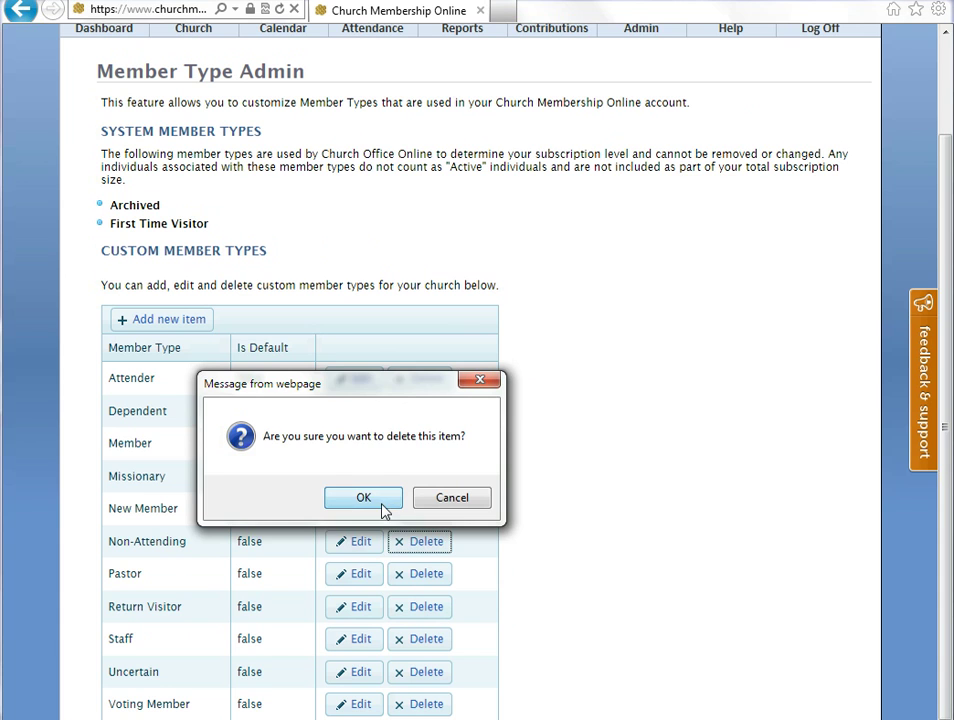
left_click(370, 502)
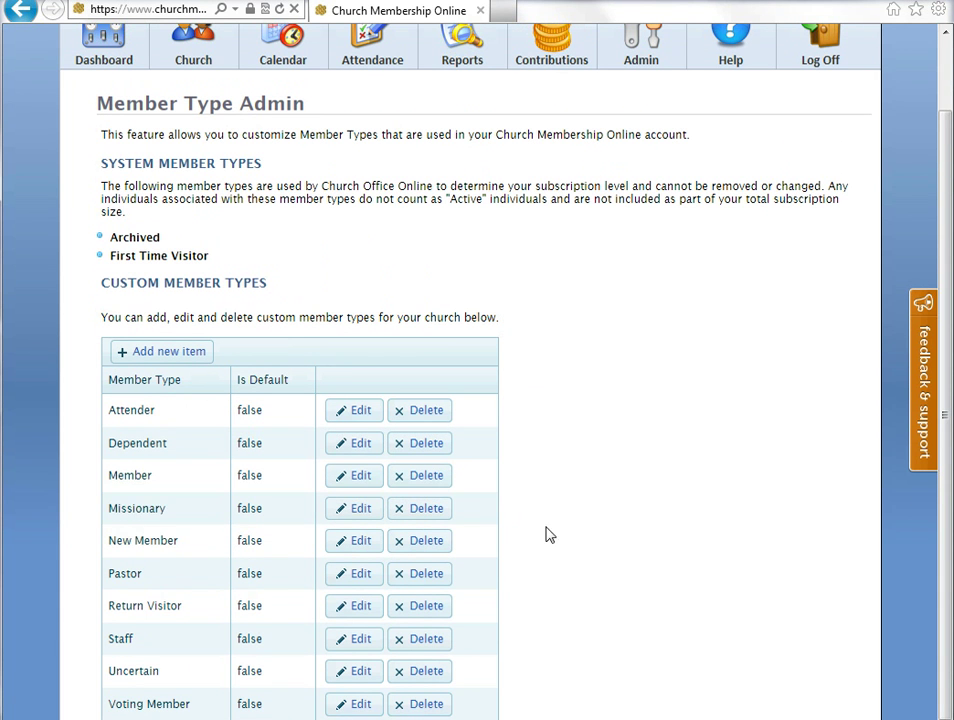
Step: Try to delete the Member entry from the custom member types
left_click(441, 477)
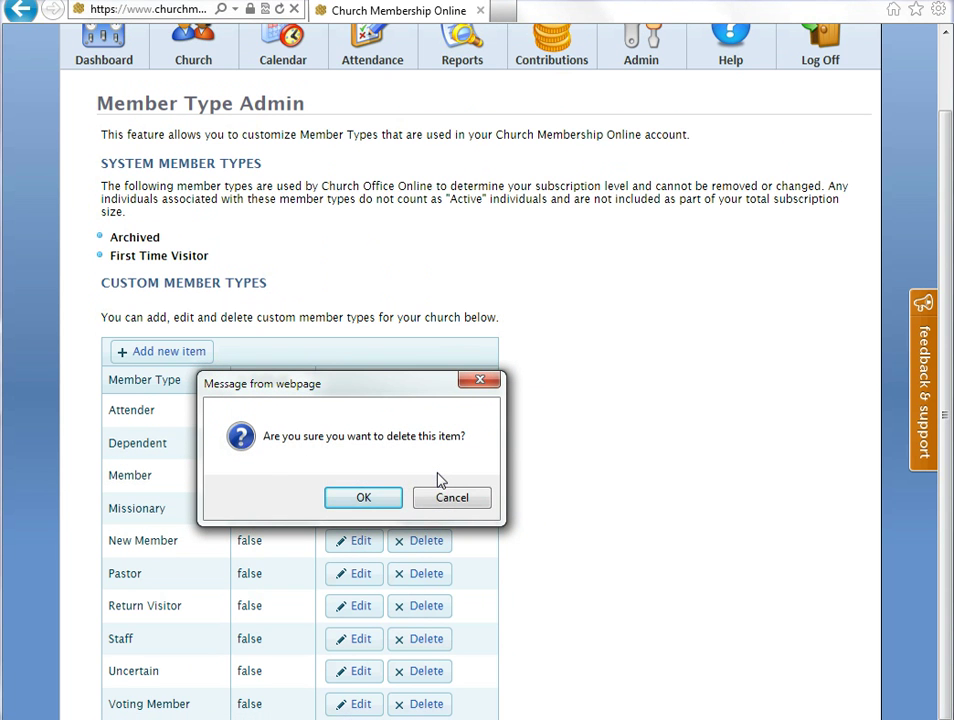
left_click(390, 500)
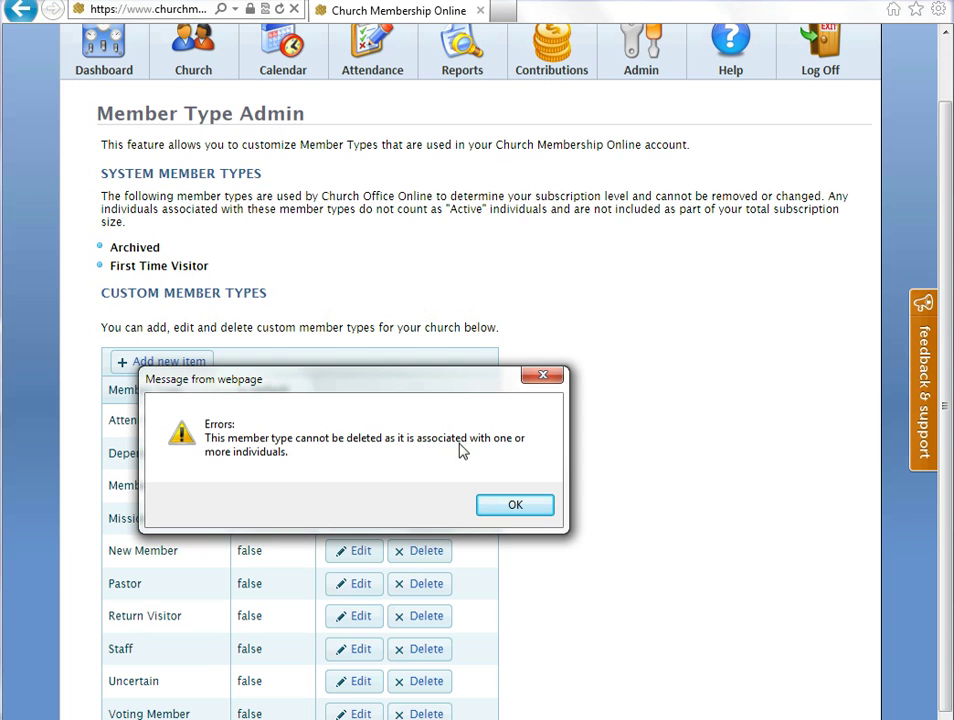
left_click(516, 506)
scroll(620, 509, "down", 1)
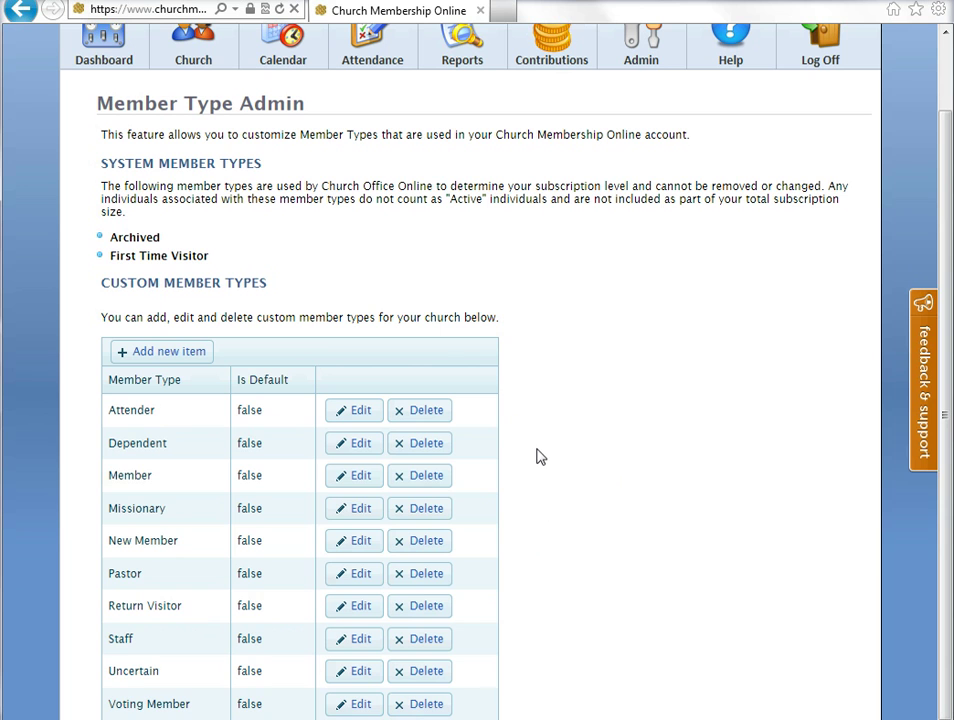
Step: Rename the Attender member type to Friends and save the change
left_click(168, 482)
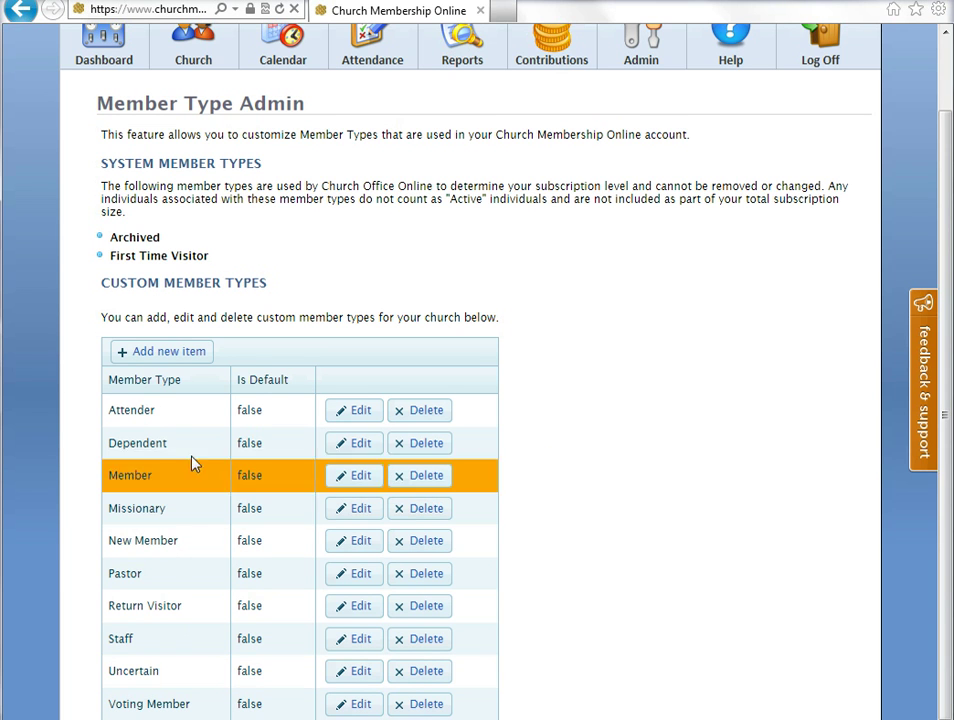
left_click(356, 418)
left_click_drag(179, 413, 108, 420)
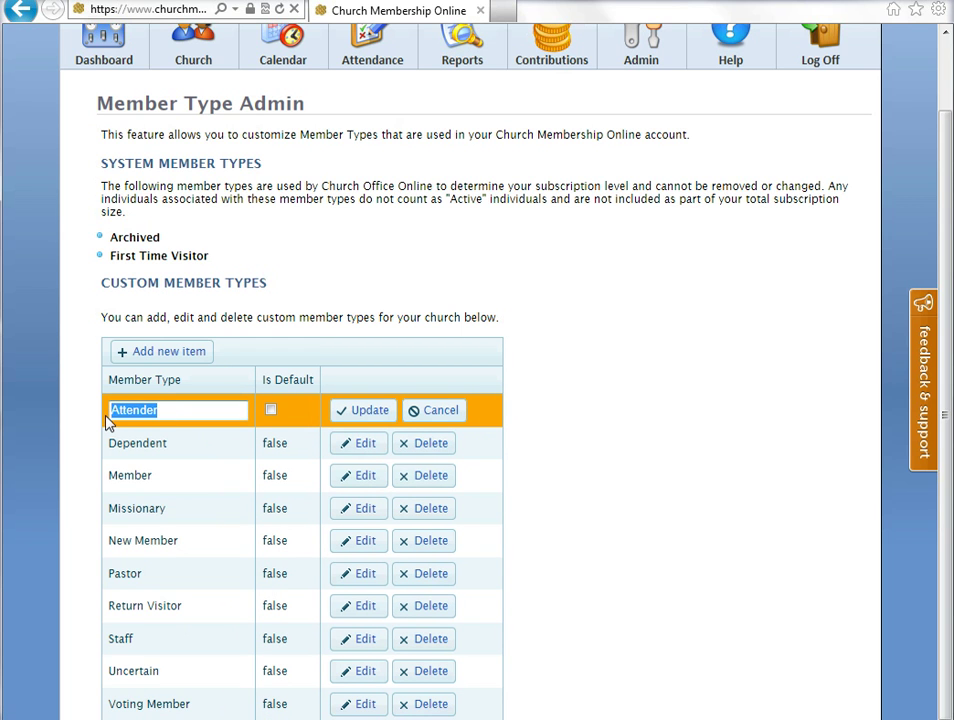
type("Friends")
left_click(365, 417)
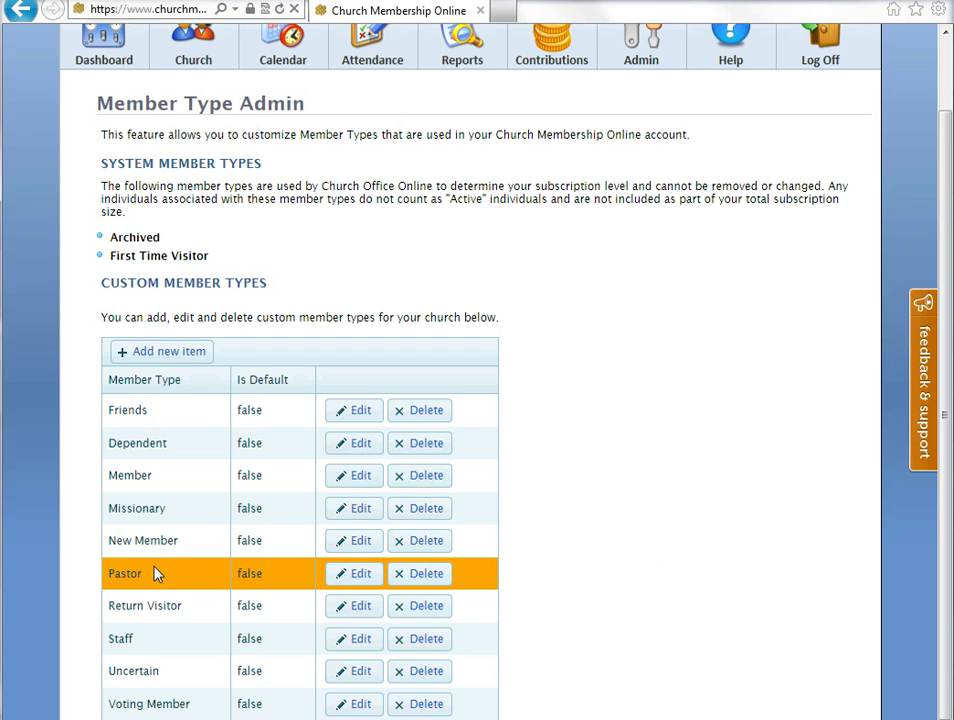
Step: Rename the Pastor member type to Minister and save the change
left_click(366, 583)
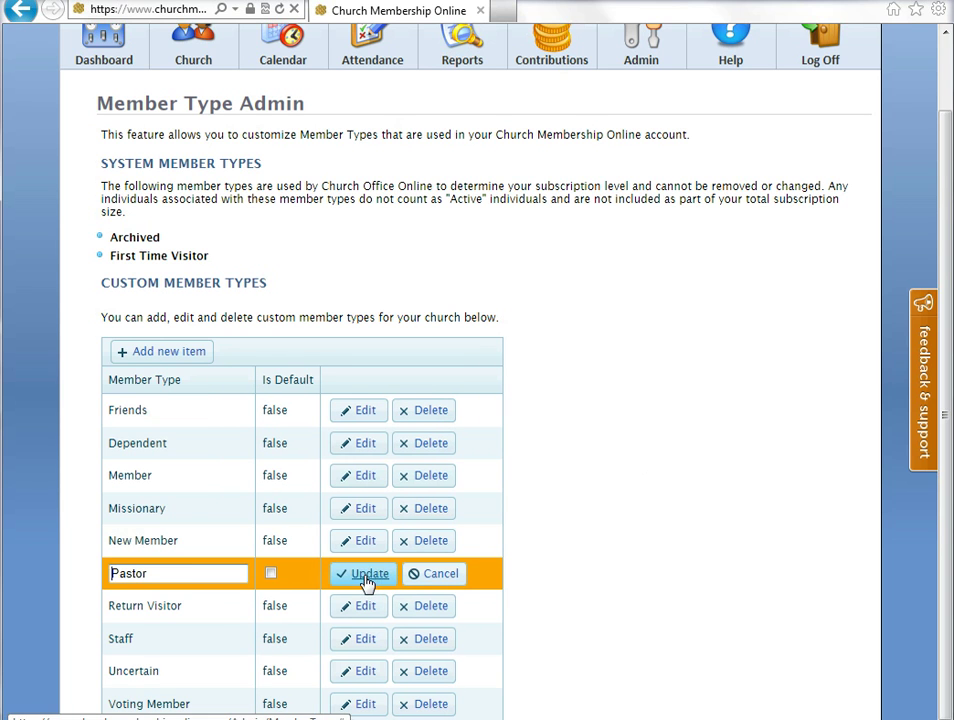
left_click_drag(183, 571, 85, 571)
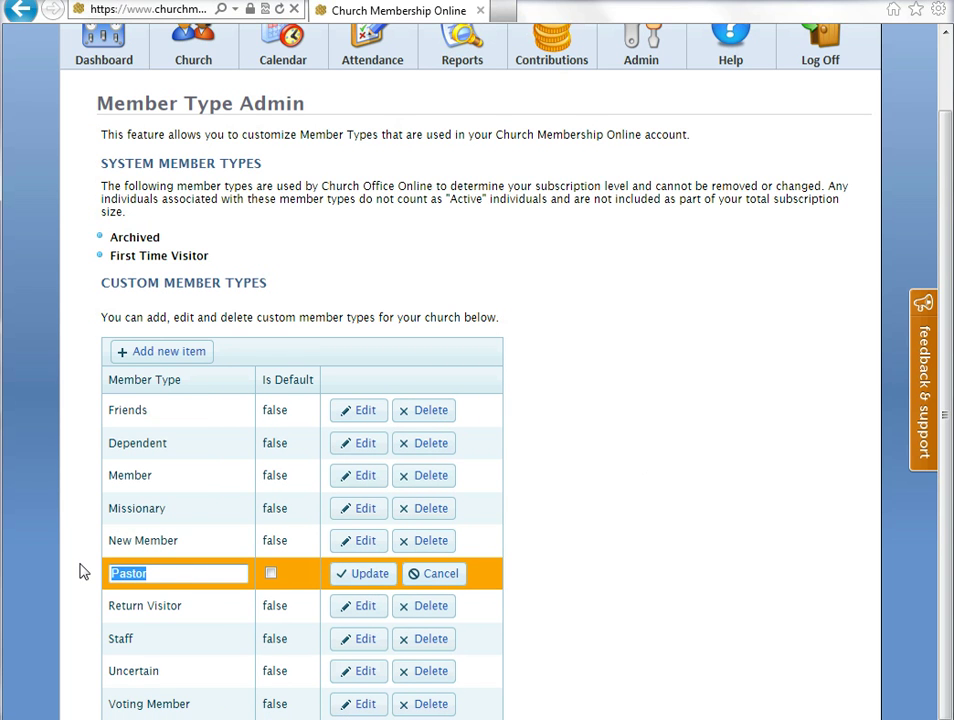
type("Ministe")
left_click(366, 580)
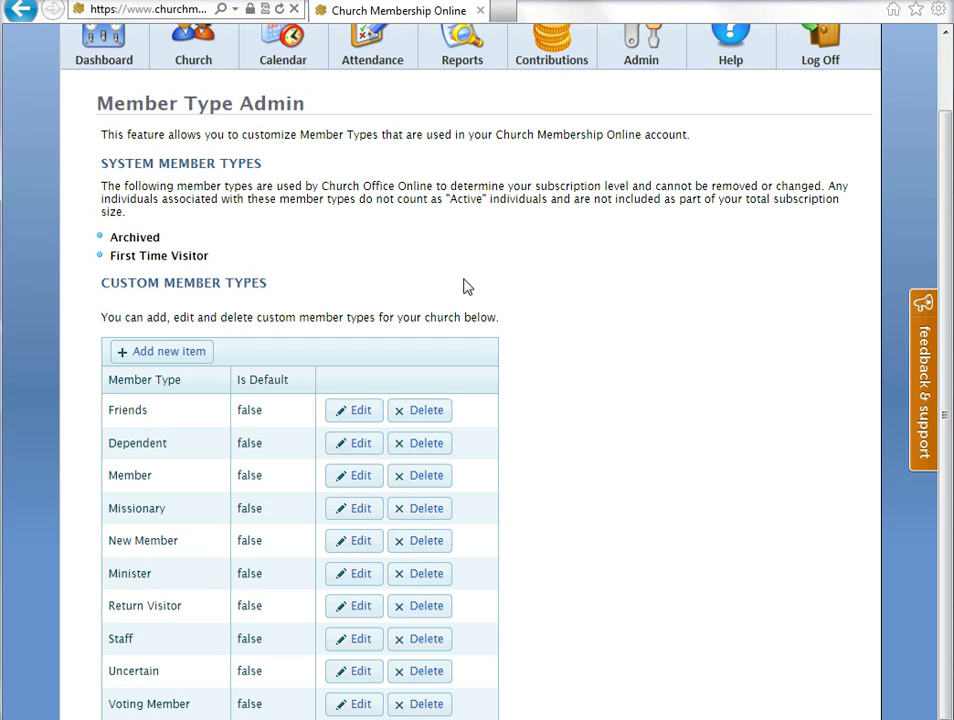
Step: Check the membership overview on the dashboard, and open the list for viewing and editing individuals
left_click(99, 55)
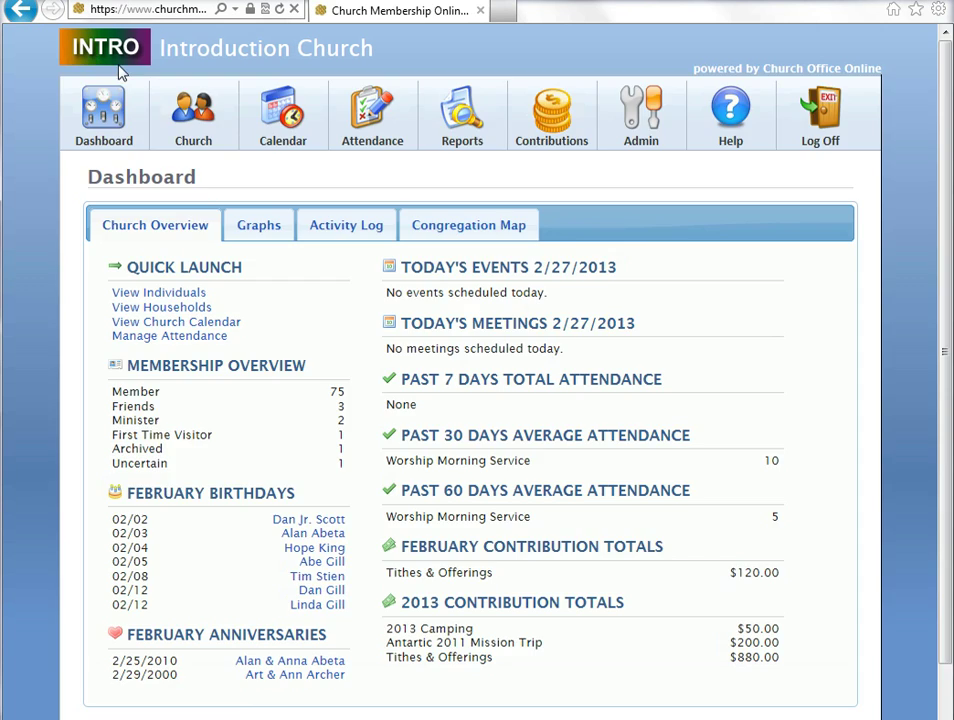
mouse_move(193, 112)
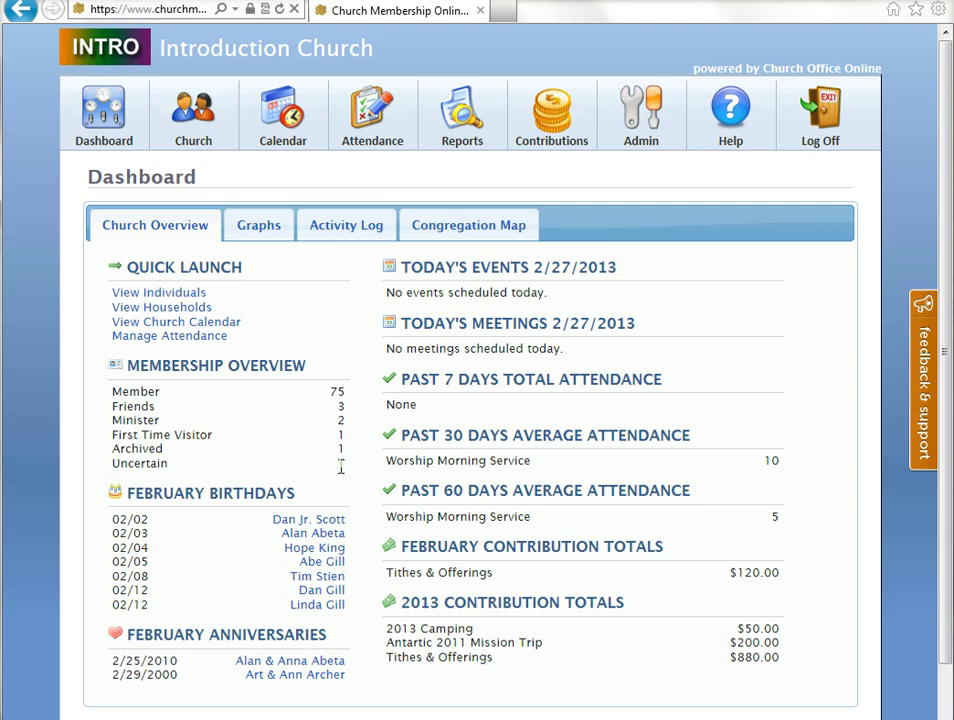
mouse_move(200, 125)
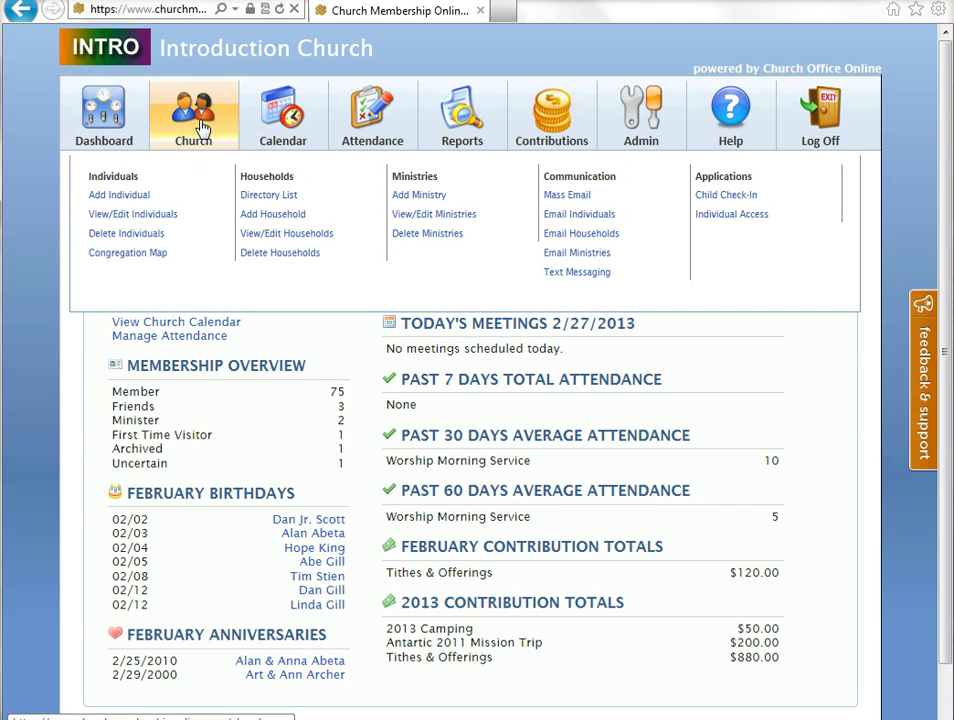
left_click(163, 218)
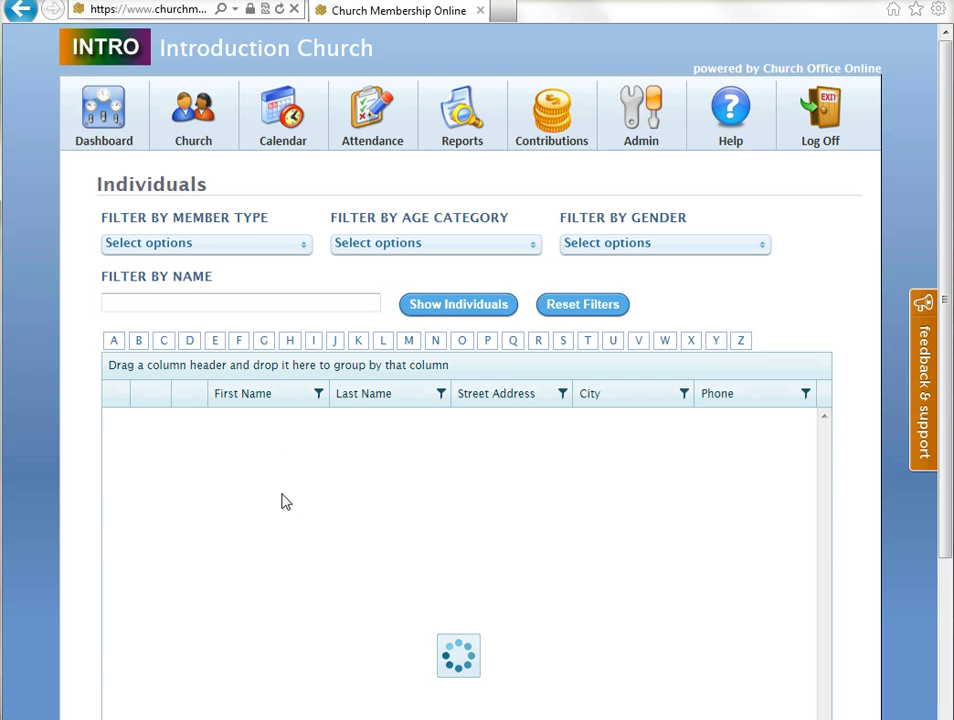
Step: Set the individuals filters to include both genders and all age categories
left_click(755, 248)
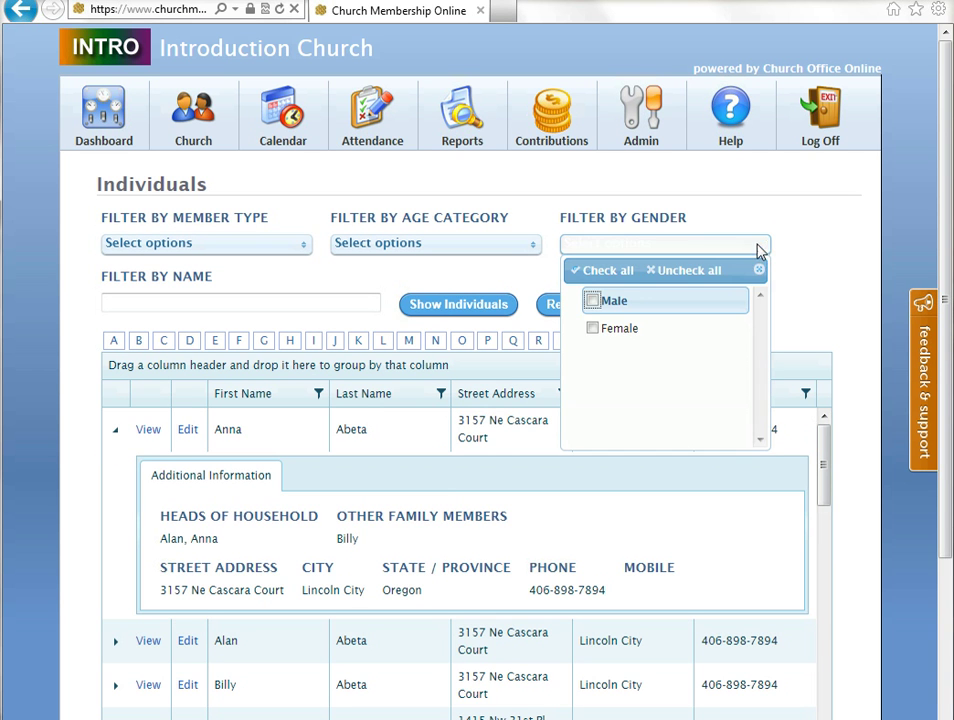
left_click(608, 271)
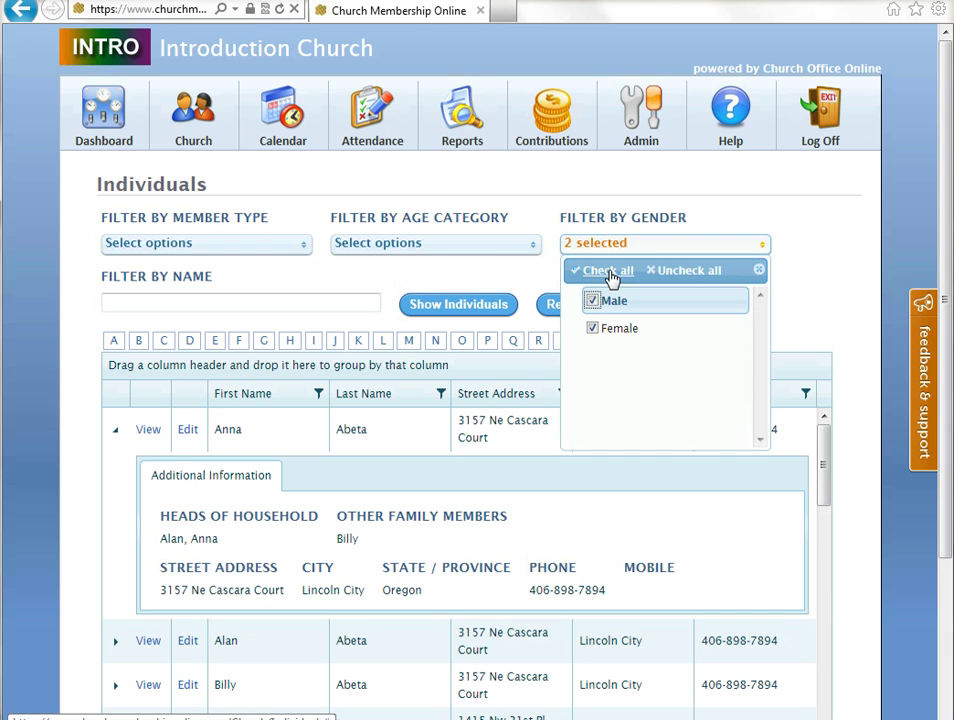
left_click(468, 249)
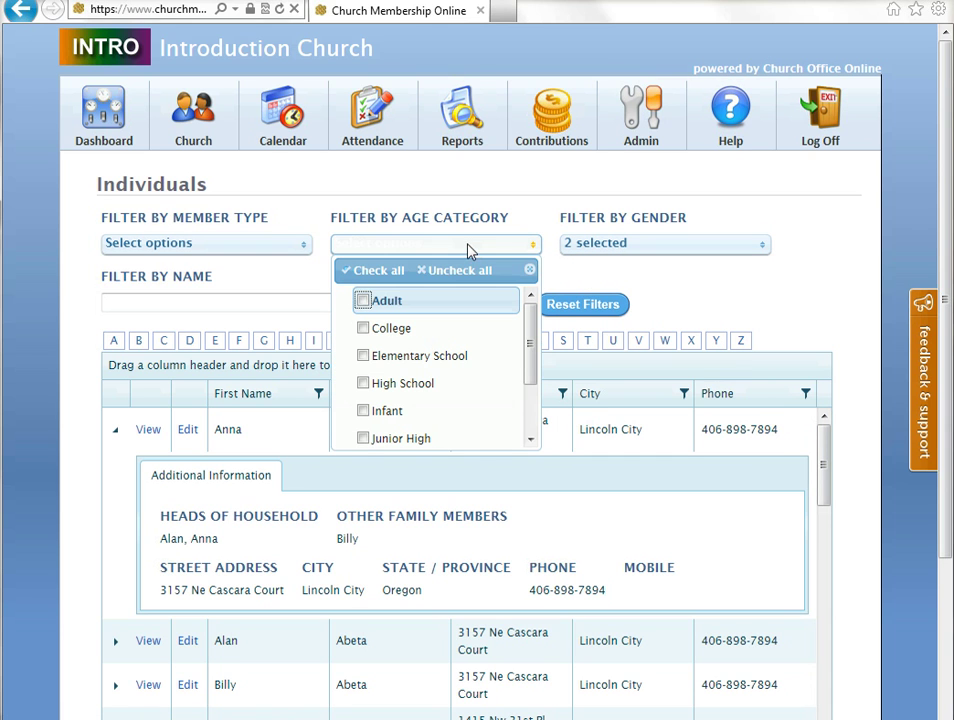
left_click(379, 272)
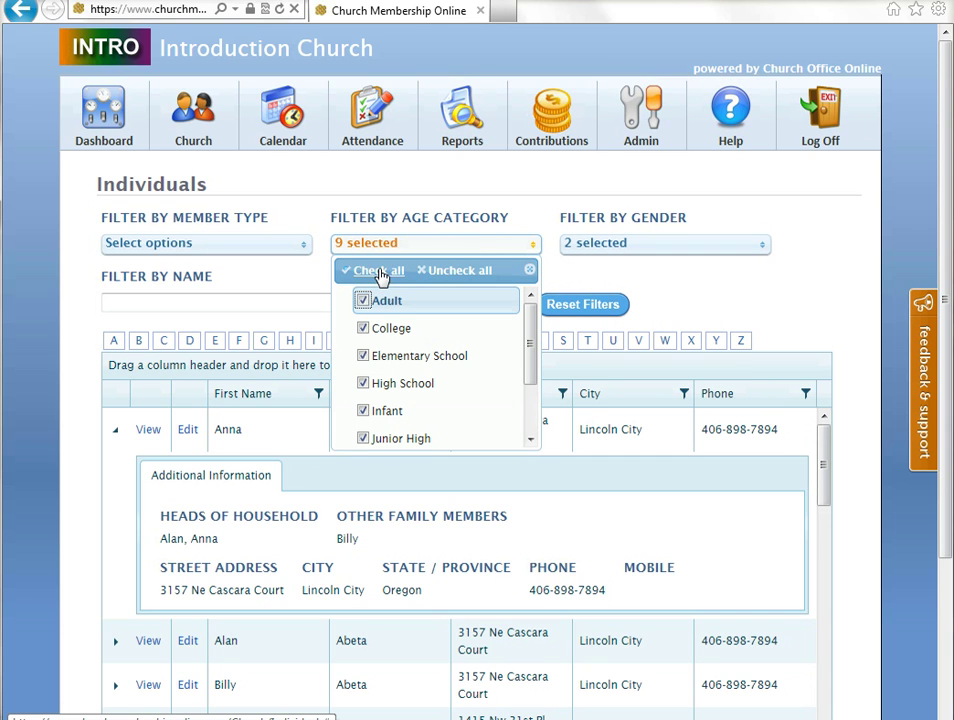
Step: Filter the individuals by the Uncertain member type and show the matching records
left_click(297, 246)
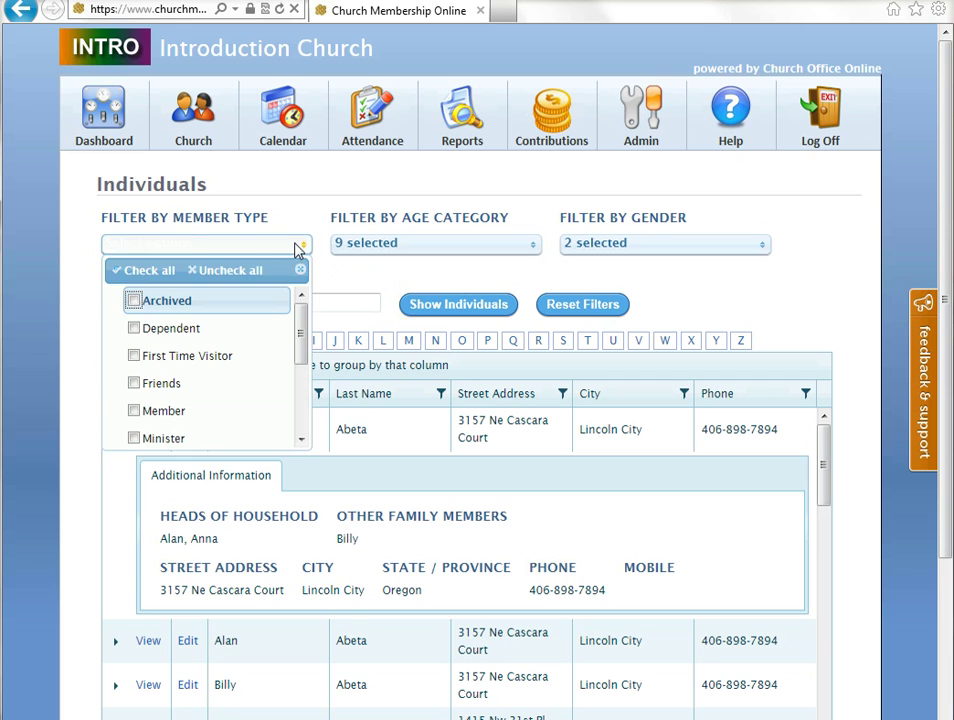
scroll(170, 340, "down", 1)
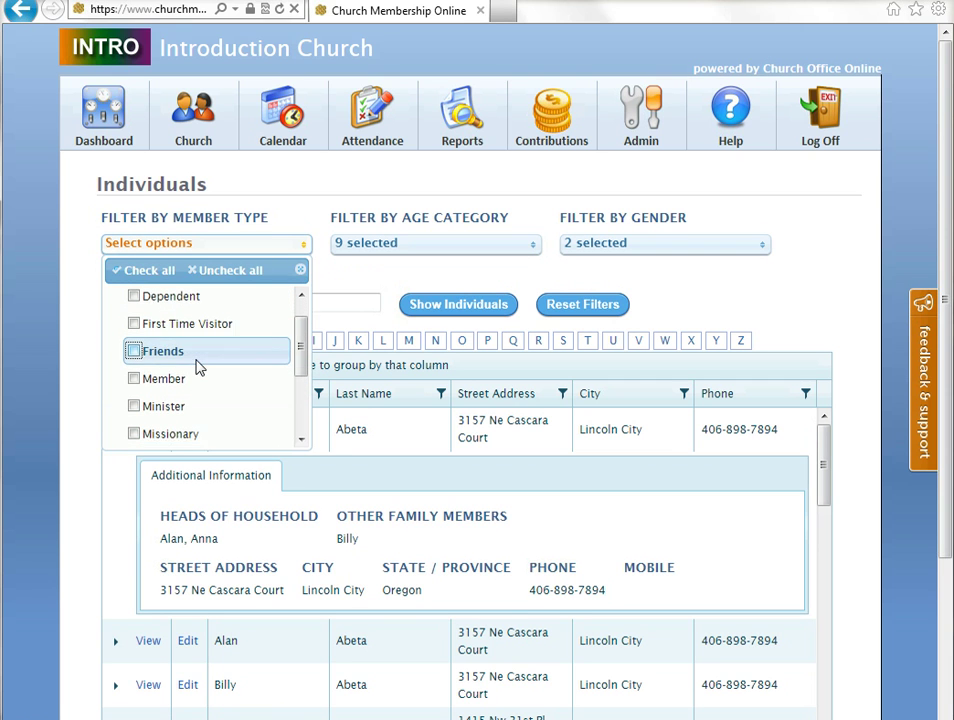
scroll(197, 368, "down", 4)
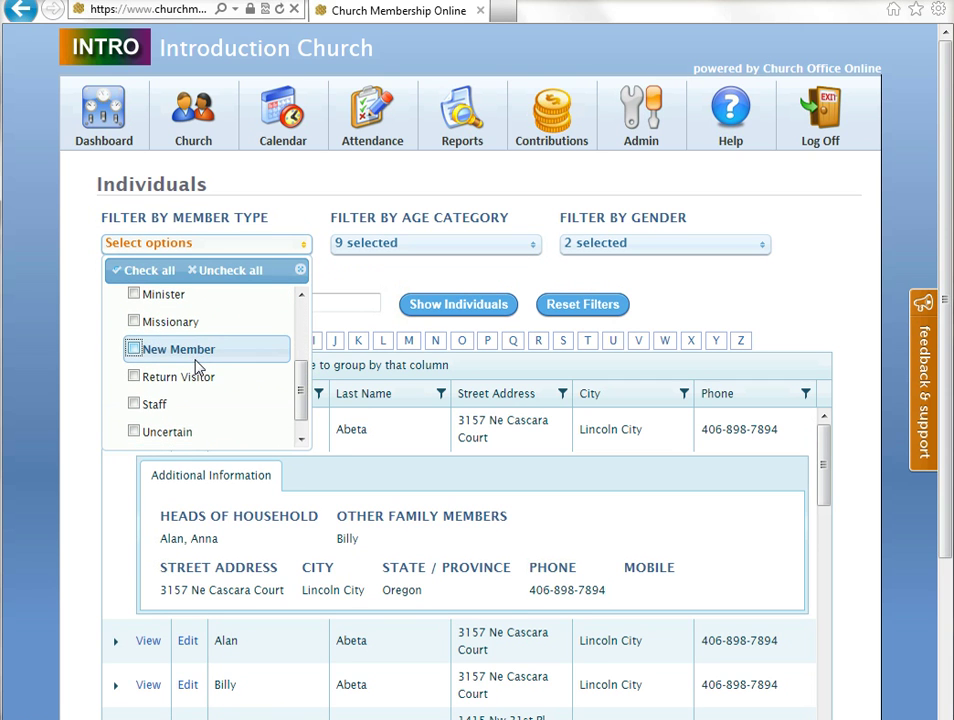
left_click(134, 431)
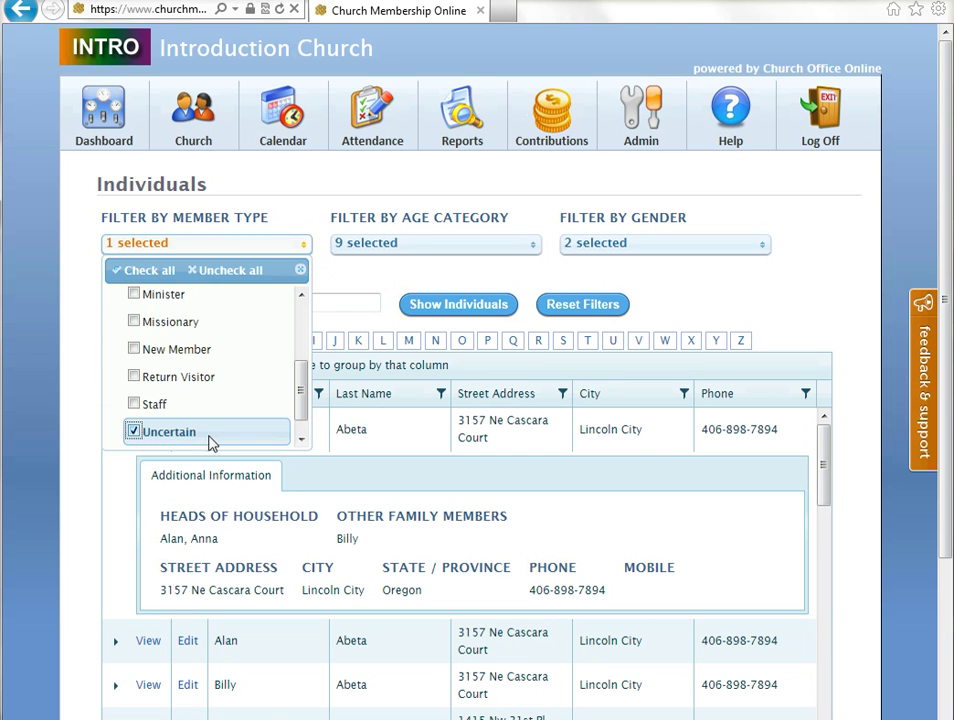
left_click(460, 306)
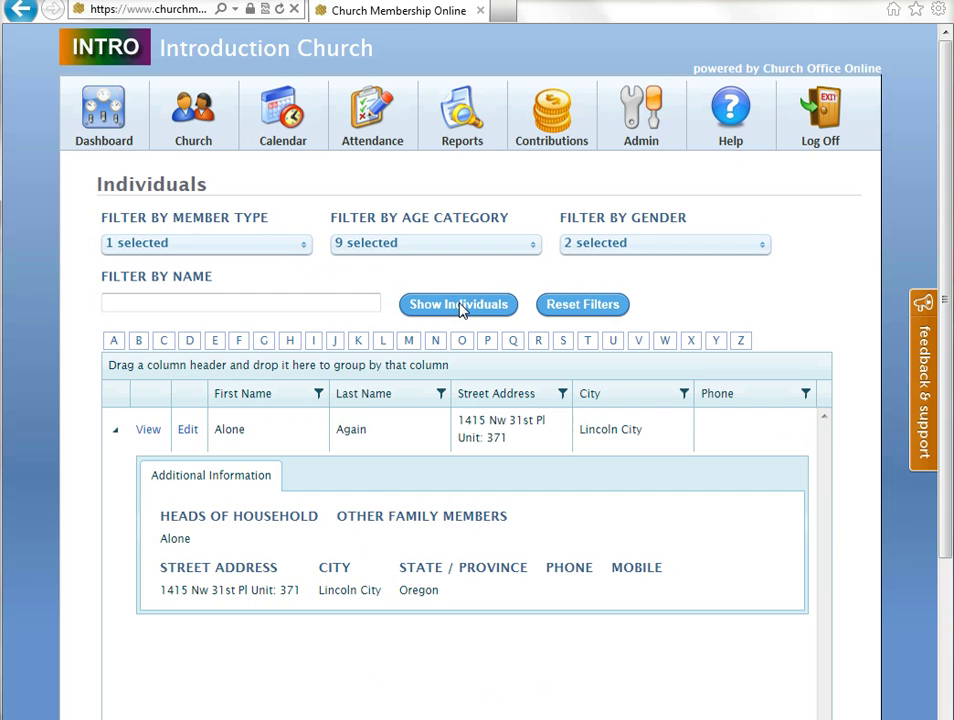
Step: Edit the individual listed under the Uncertain filter, set the member type to Friends, and save the record
left_click(358, 430)
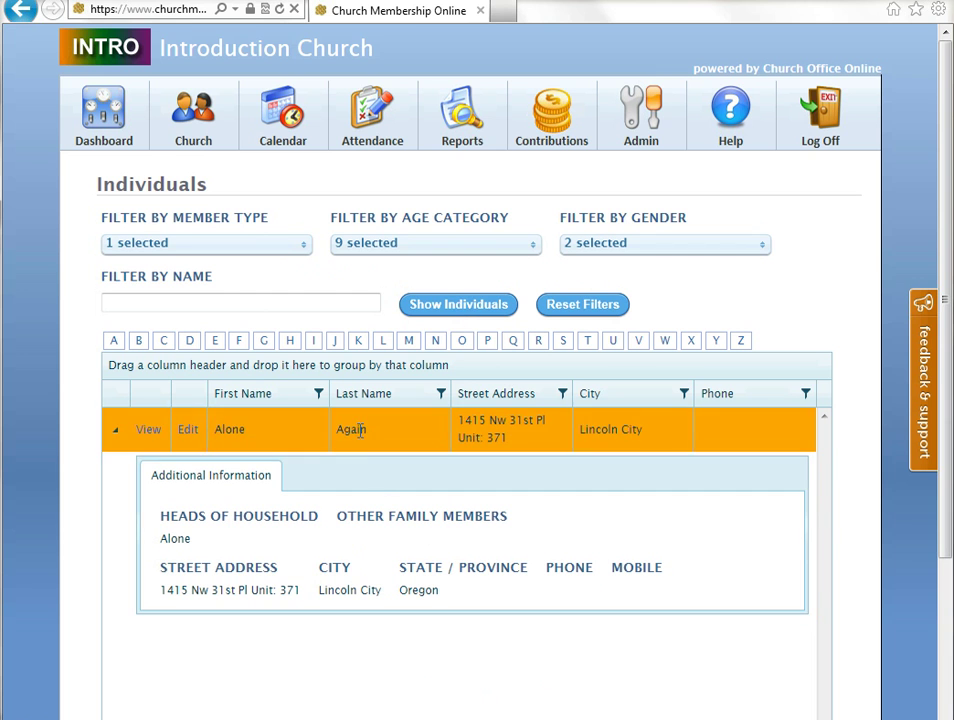
left_click(188, 432)
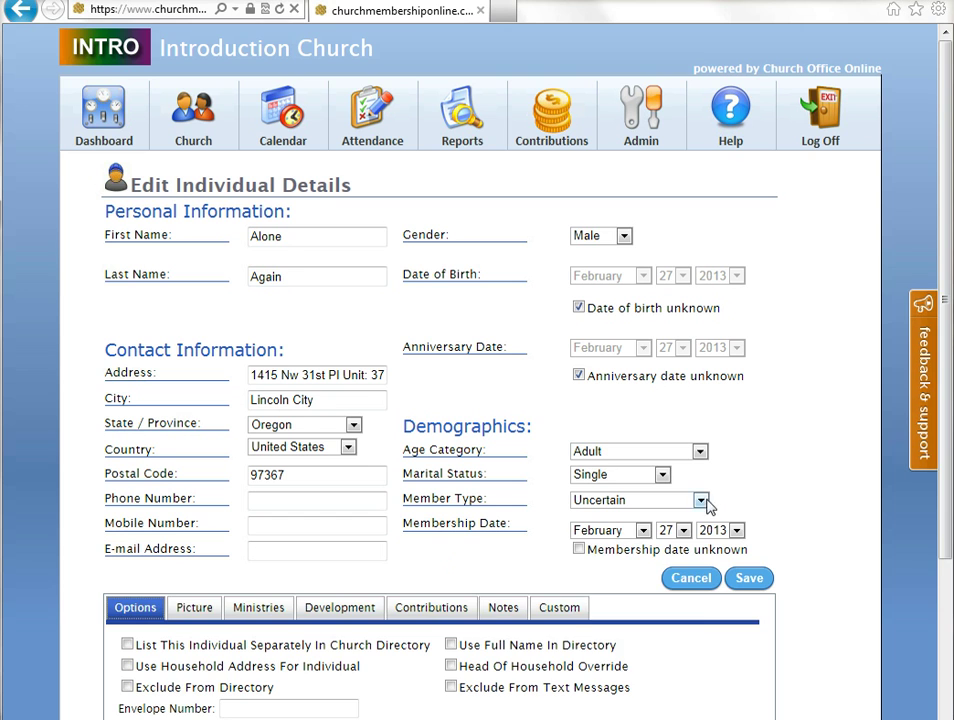
left_click(700, 501)
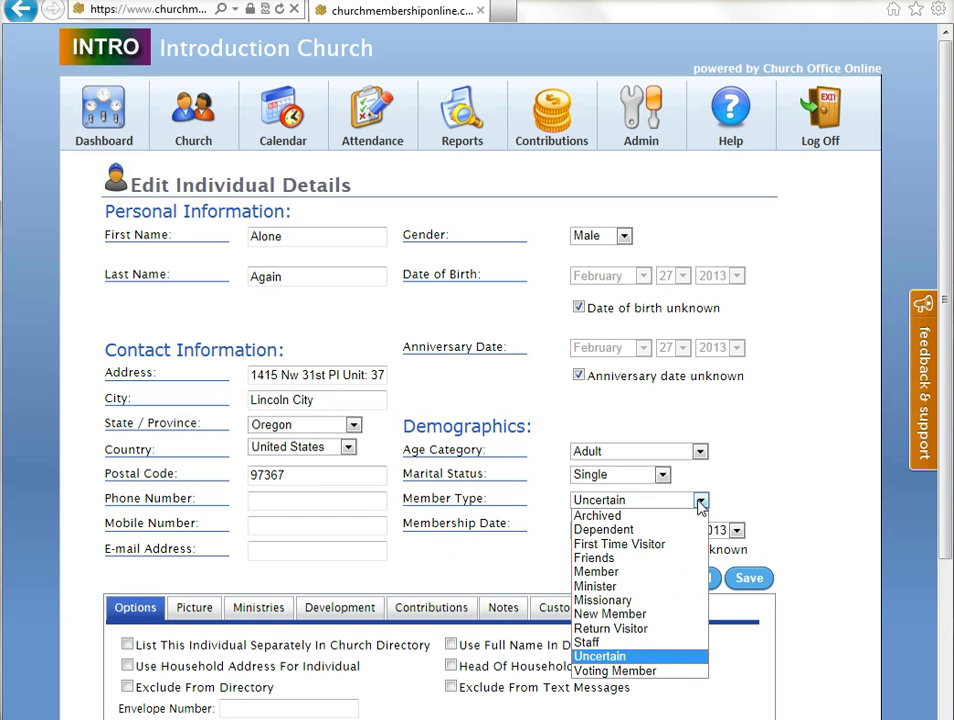
left_click(617, 558)
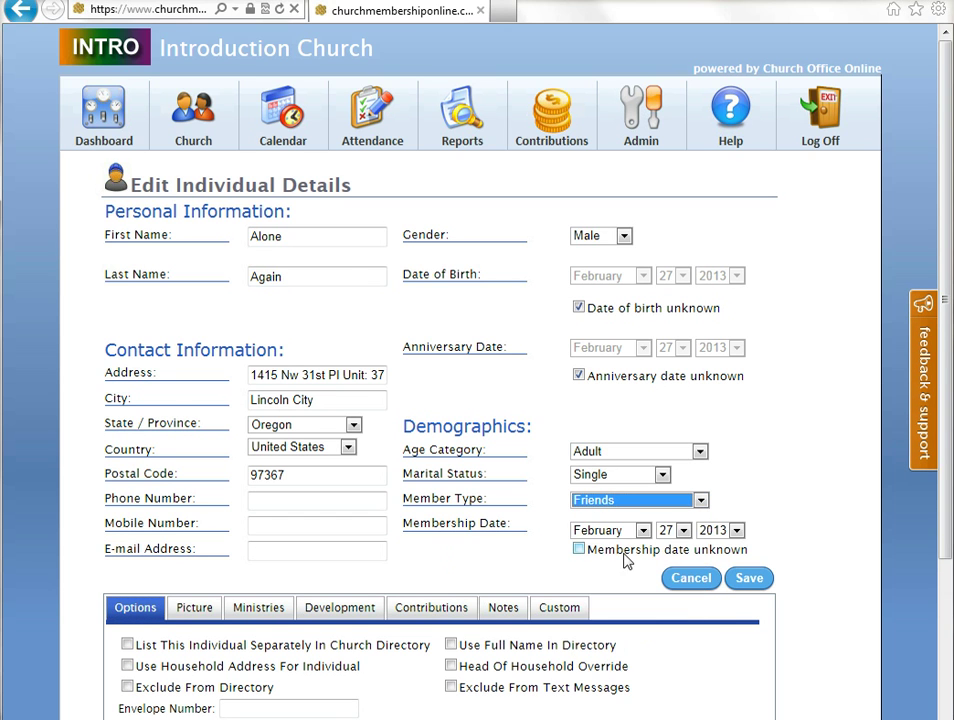
left_click(749, 579)
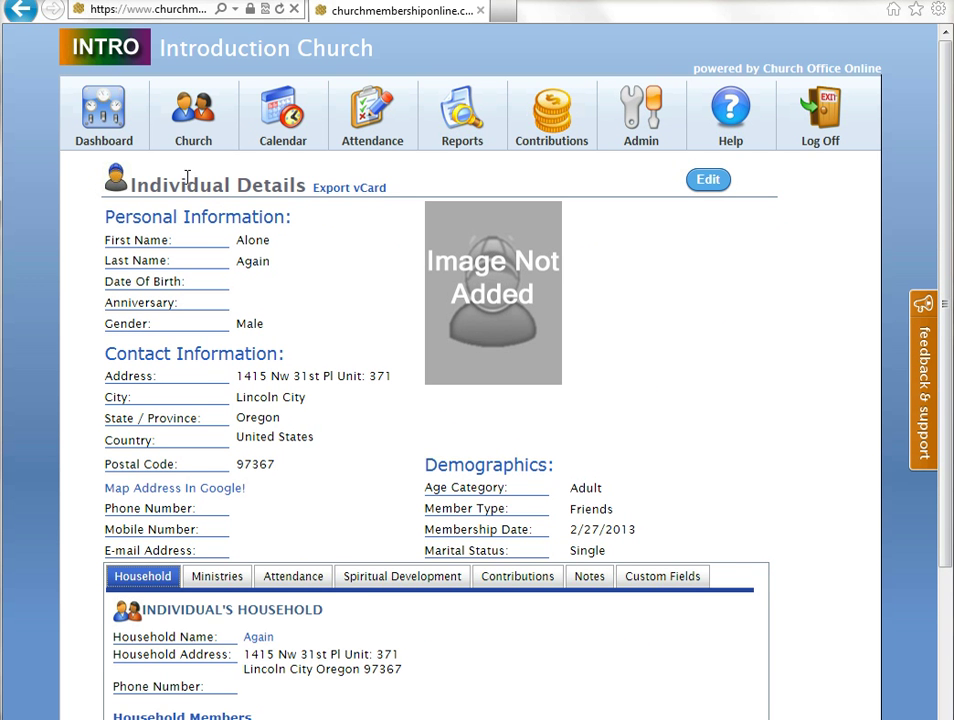
Step: Check the membership overview on the dashboard, and delete the Uncertain type from the custom member types
left_click(103, 120)
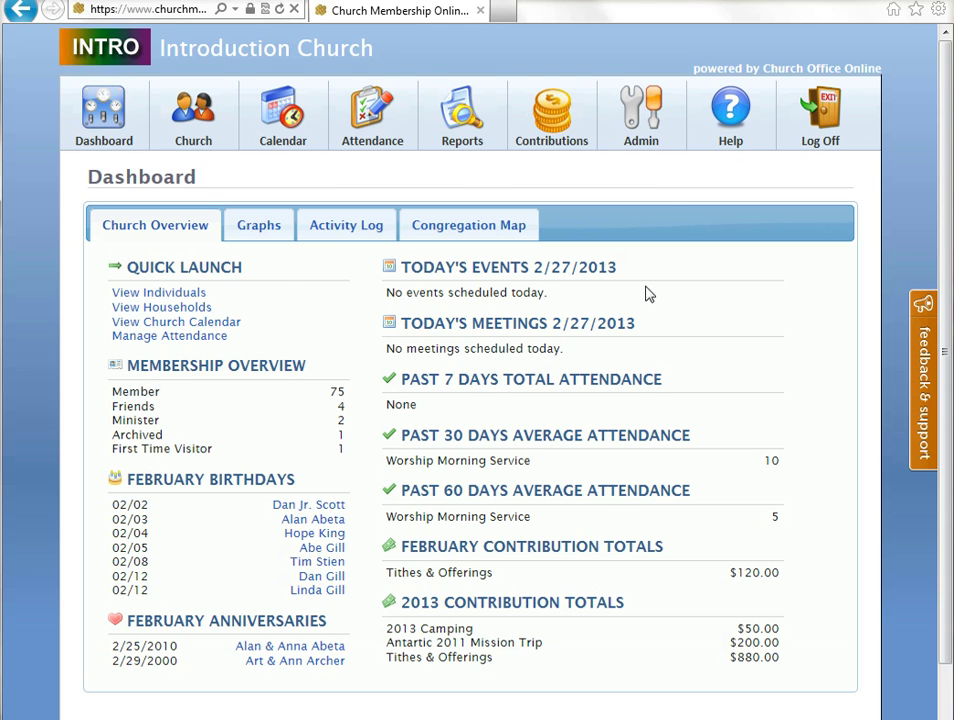
mouse_move(638, 135)
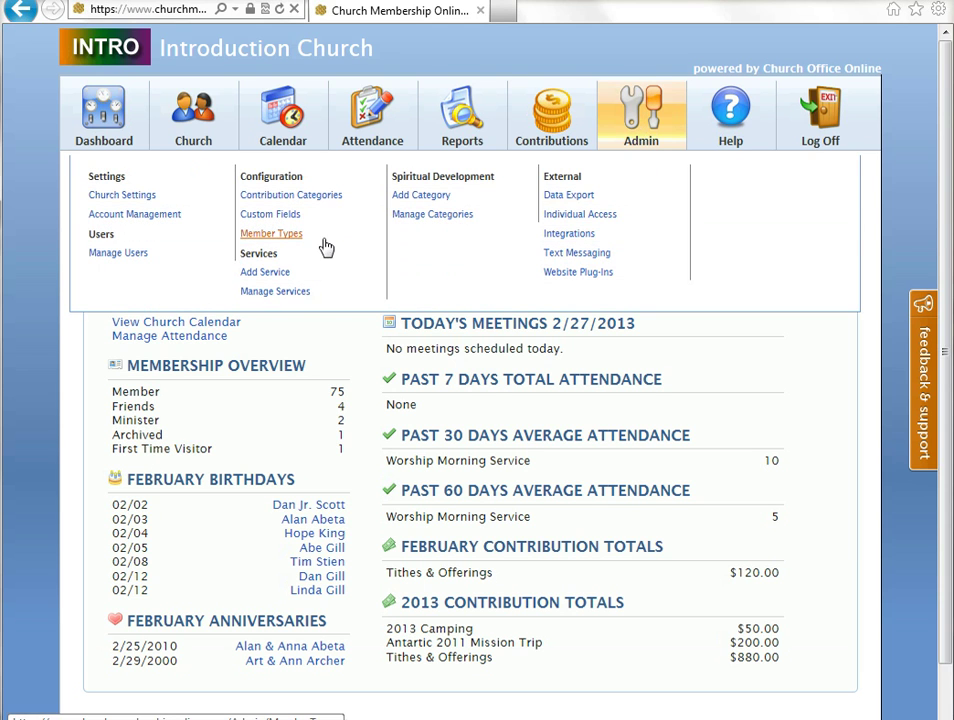
left_click(287, 245)
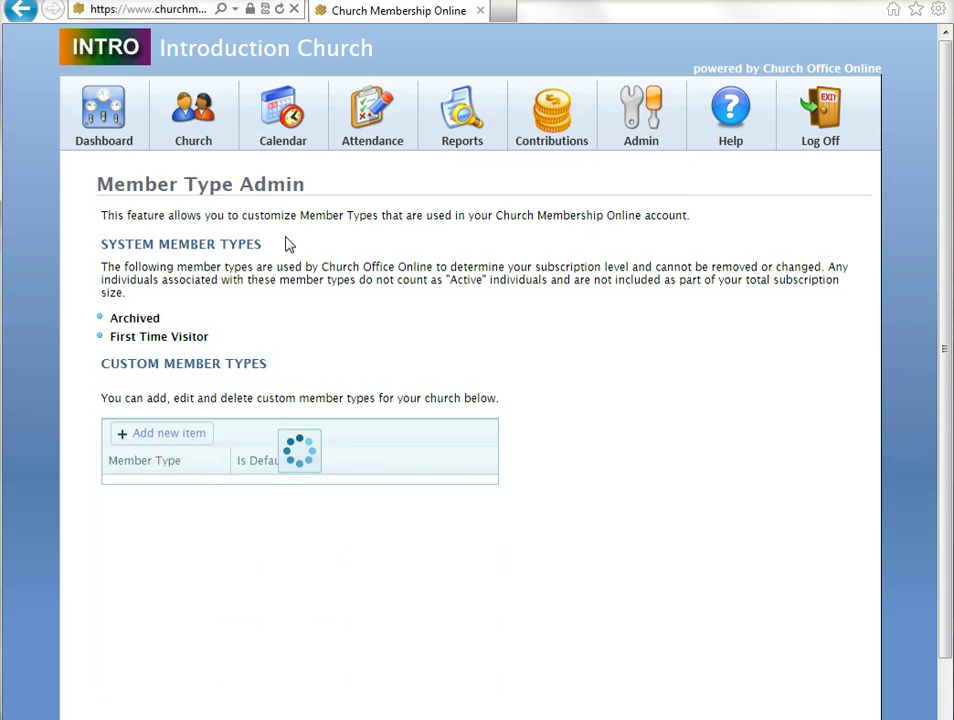
scroll(634, 429, "down", 1)
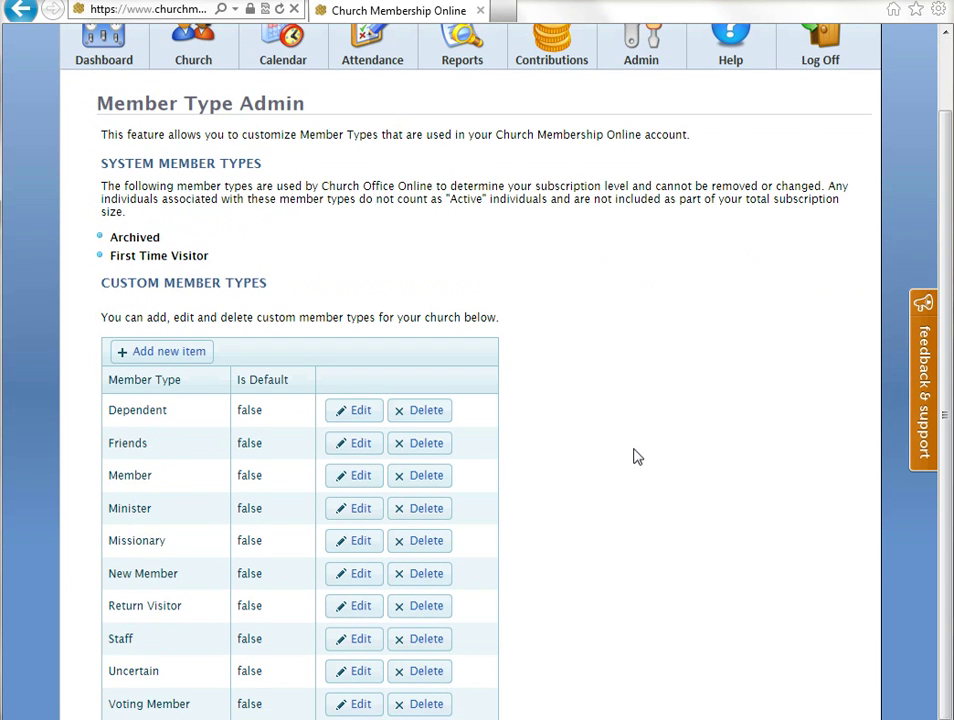
left_click(432, 673)
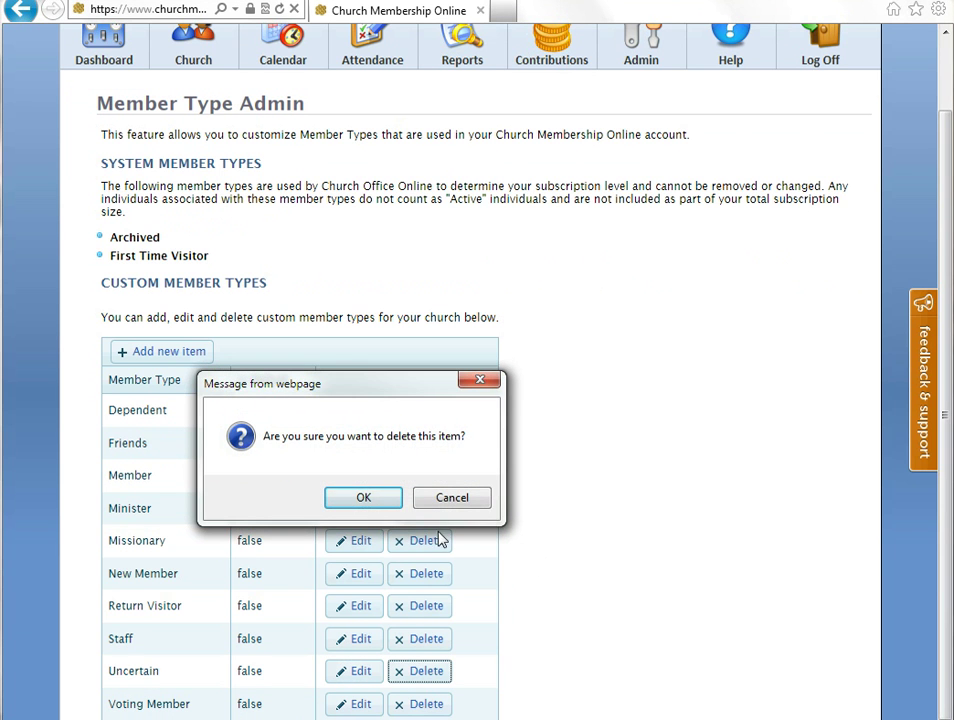
left_click(372, 500)
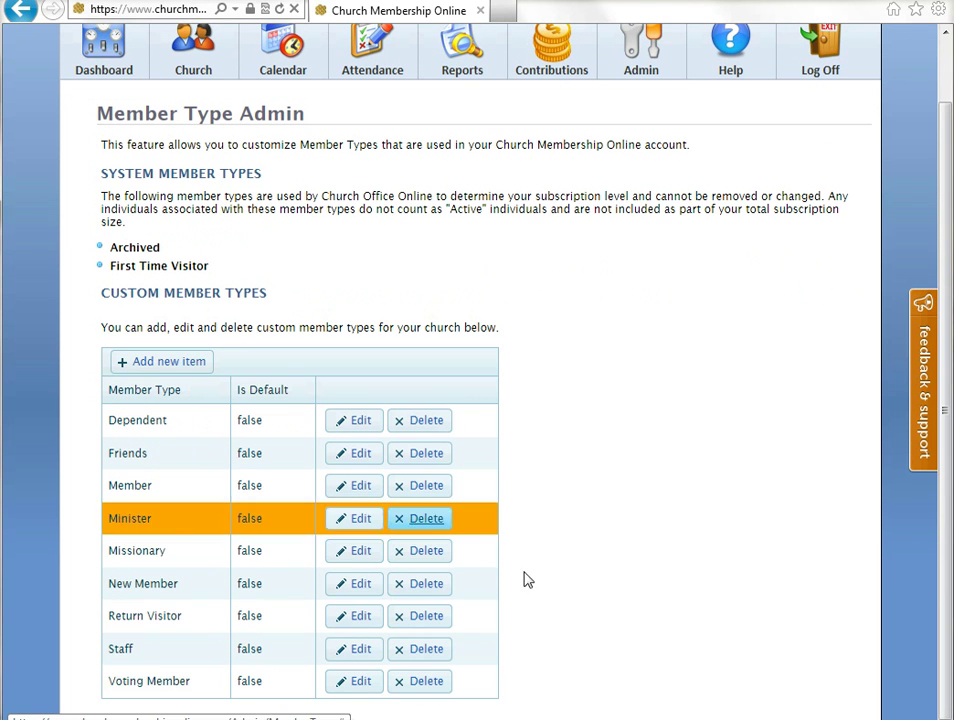